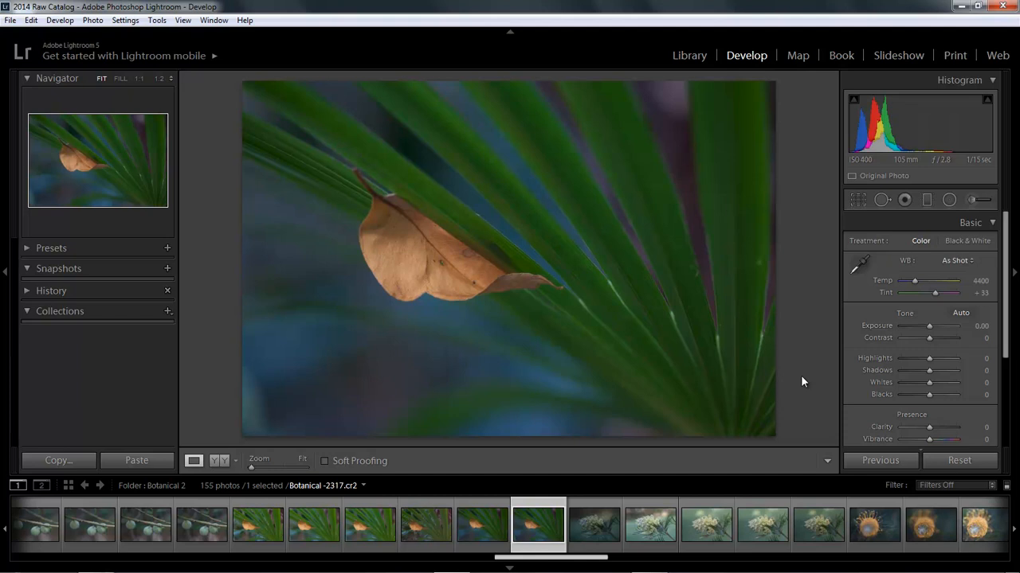
Step: Expand the photo's edit history, raise the white balance temperature to 13756 and reset it to its default
{"action": "left_click", "coordinate": [27, 291]}
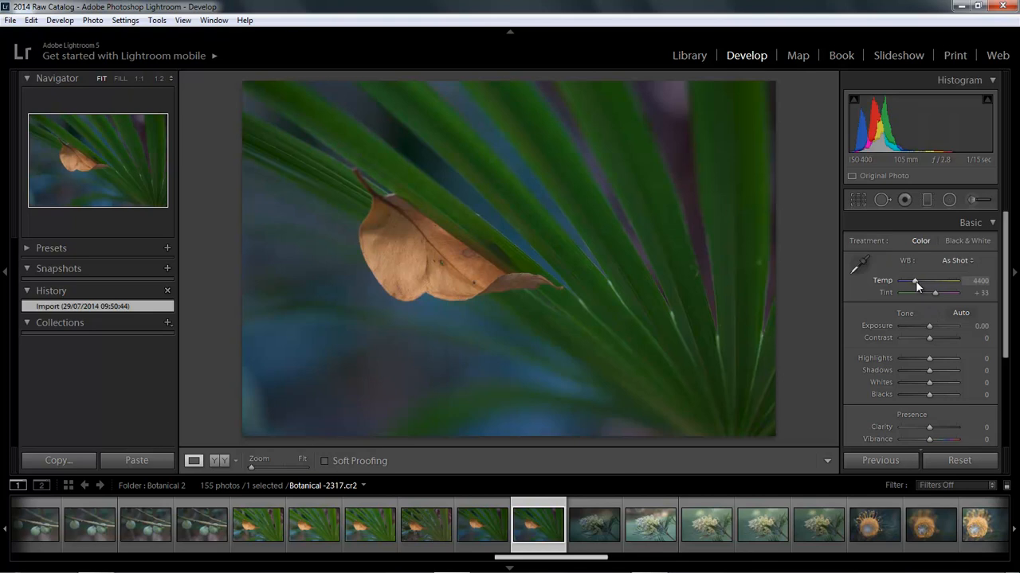
{"action": "left_click_drag", "start_coordinate": [916, 282], "coordinate": [946, 280]}
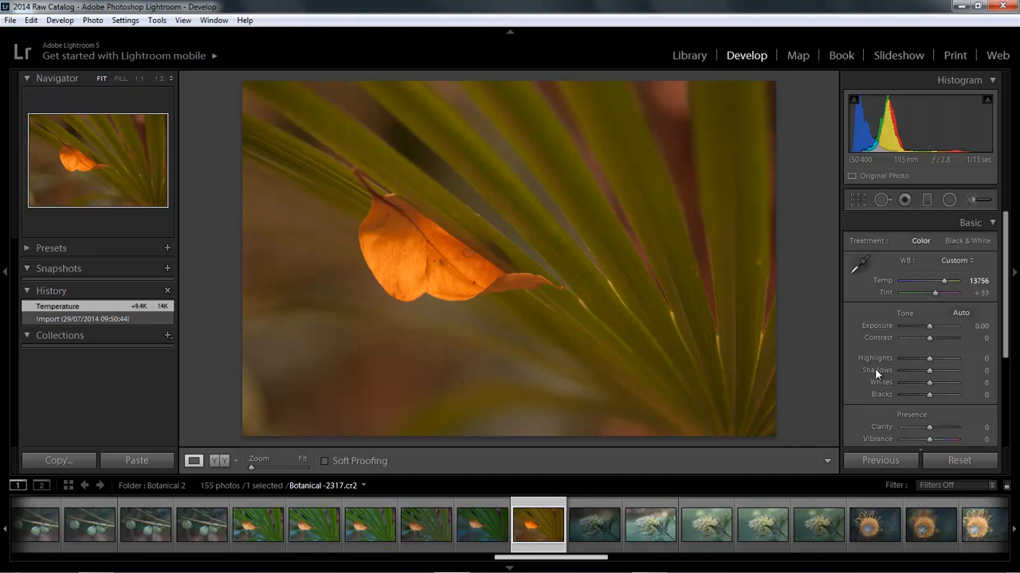
{"action": "double_click", "coordinate": [943, 280]}
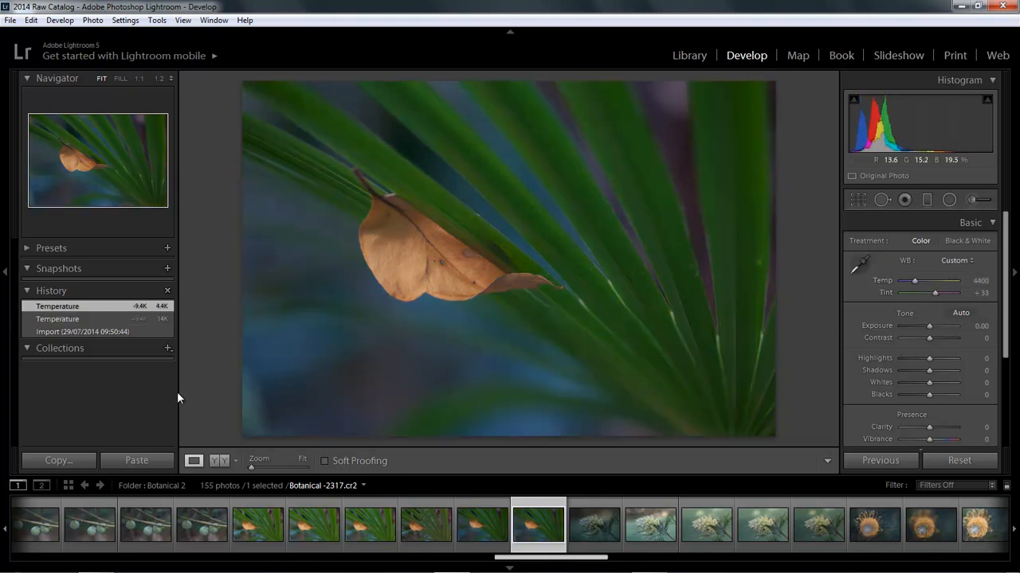
Step: Compare the photo's history states by recalling the first temperature change, the original import and the most recent temperature state
{"action": "left_click", "coordinate": [92, 319]}
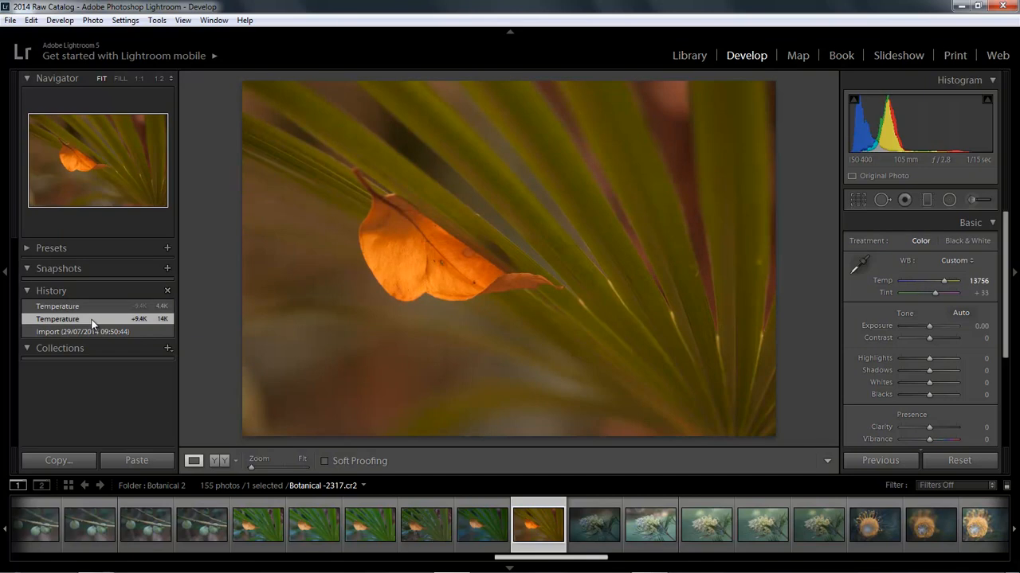
{"action": "left_click", "coordinate": [87, 332]}
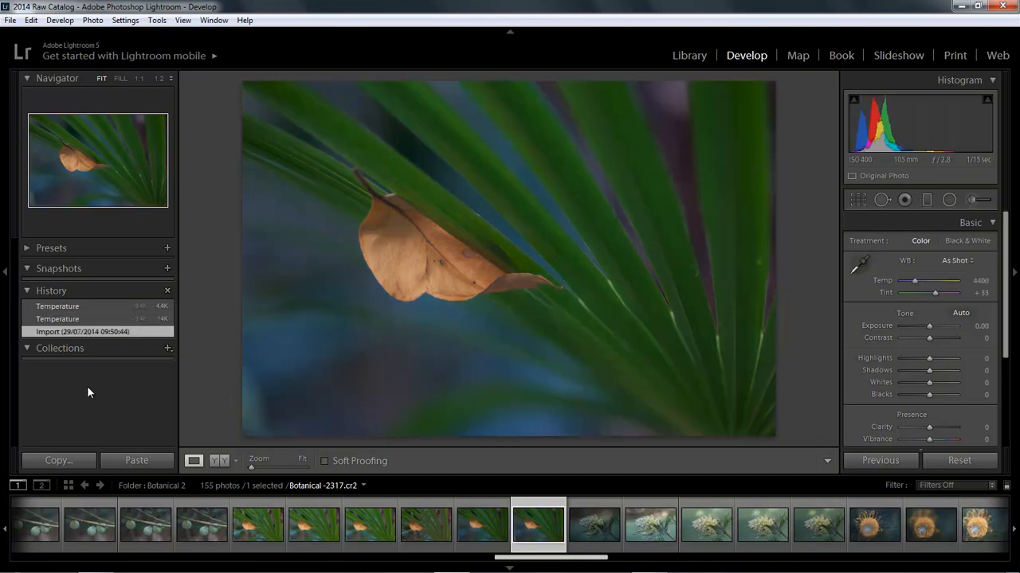
{"action": "left_click", "coordinate": [102, 304]}
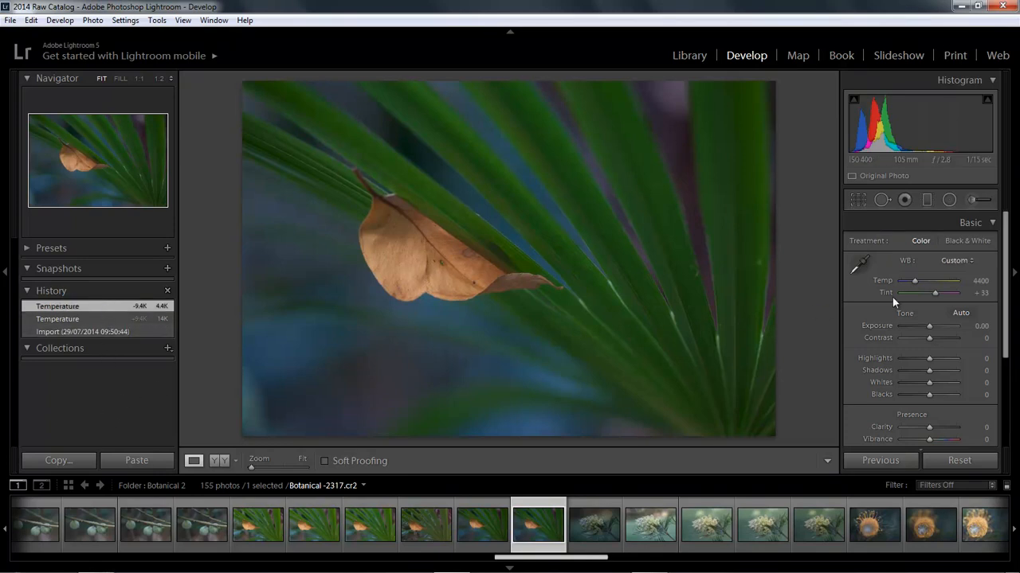
Step: In Split Toning, set the highlights to hue 302 and saturation 61
{"action": "left_click", "coordinate": [993, 226]}
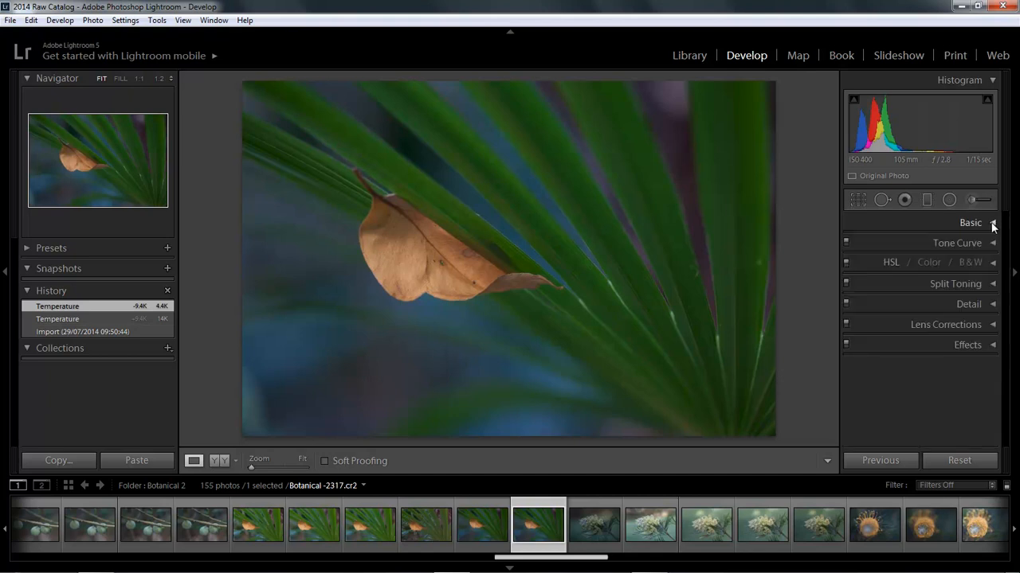
{"action": "left_click", "coordinate": [993, 286]}
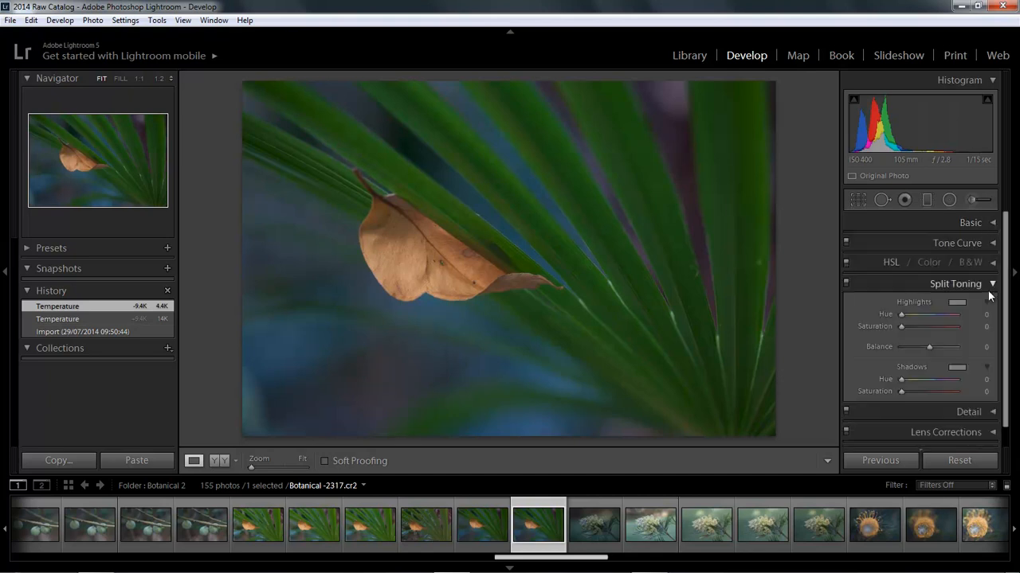
{"action": "left_click_drag", "start_coordinate": [901, 316], "coordinate": [943, 317]}
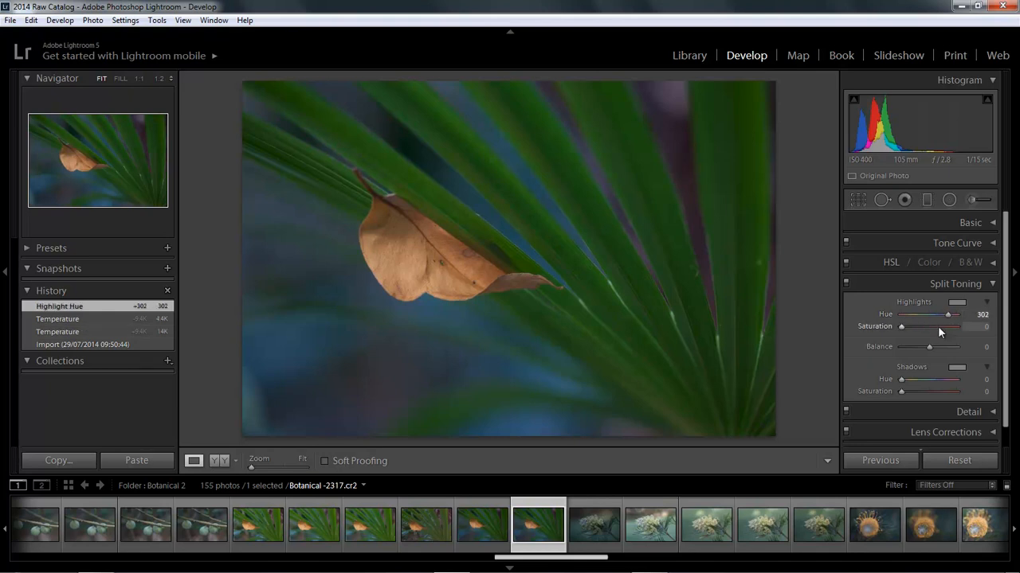
{"action": "left_click_drag", "start_coordinate": [900, 328], "coordinate": [932, 329]}
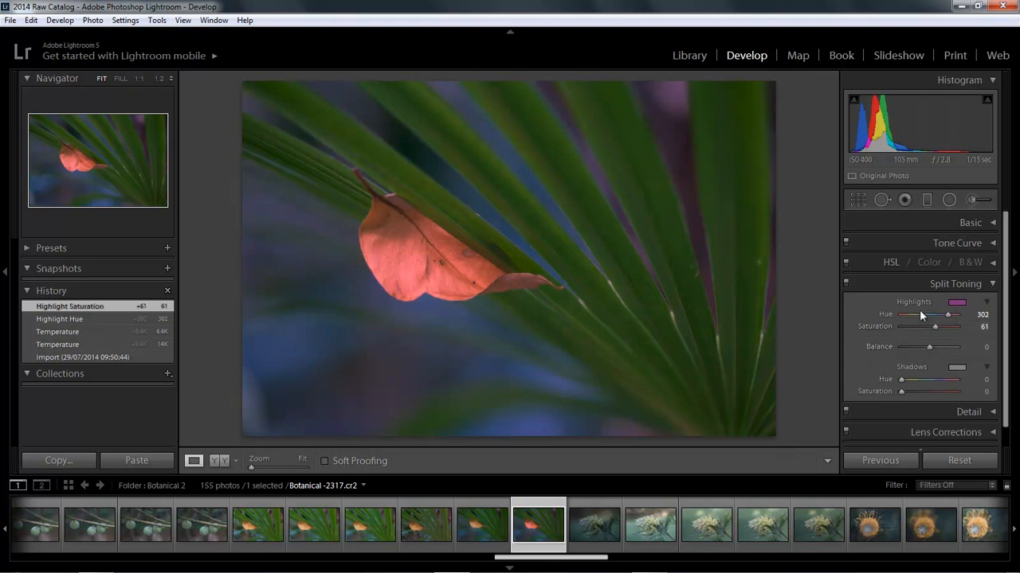
Step: Set the split toning shadows to hue 219 and saturation 23, with balance +38 and highlight saturation 28
{"action": "left_click_drag", "start_coordinate": [901, 380], "coordinate": [931, 394]}
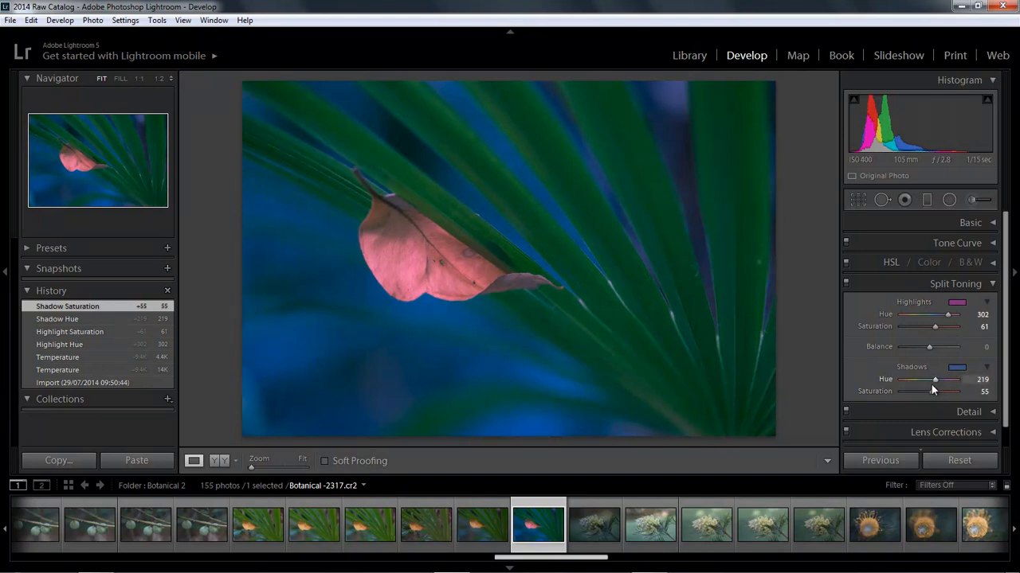
{"action": "left_click_drag", "start_coordinate": [928, 347], "coordinate": [915, 327]}
{"action": "left_click_drag", "start_coordinate": [927, 391], "coordinate": [911, 395]}
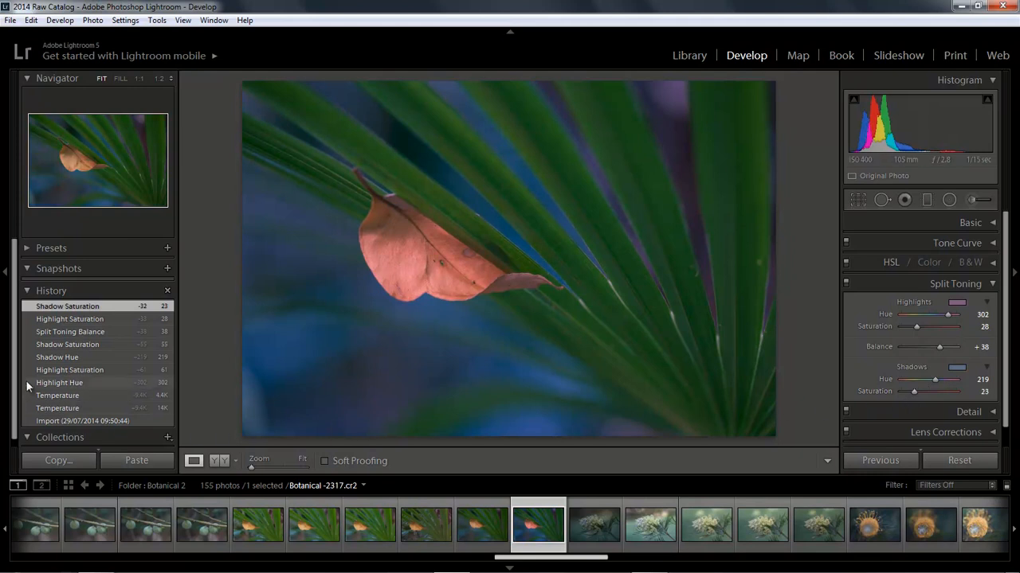
{"action": "left_click_drag", "start_coordinate": [13, 393], "coordinate": [12, 417]}
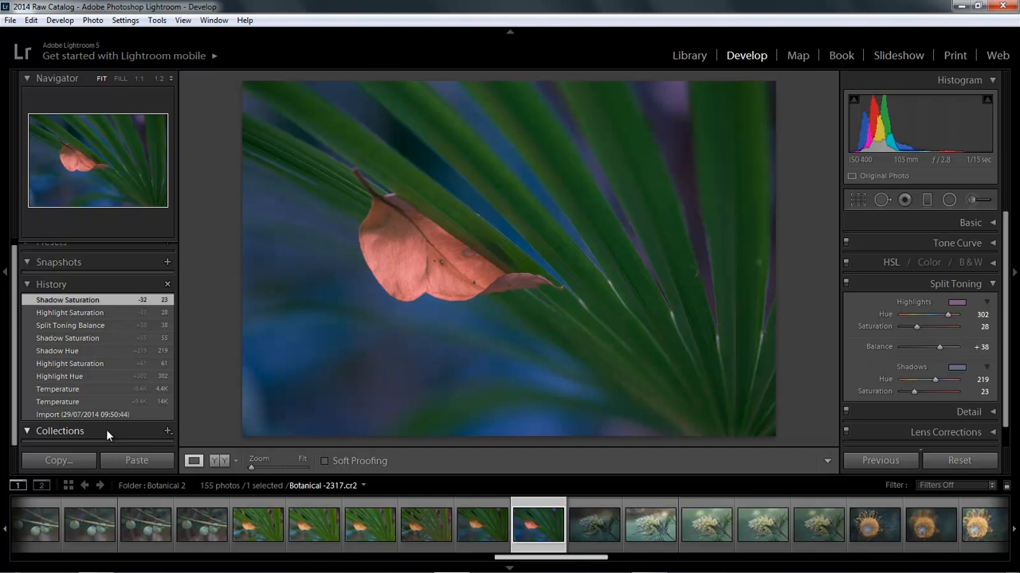
Step: Reset the split toning shadow saturation and hue, the balance, and the highlight saturation and hue to 0
{"action": "double_click", "coordinate": [914, 392]}
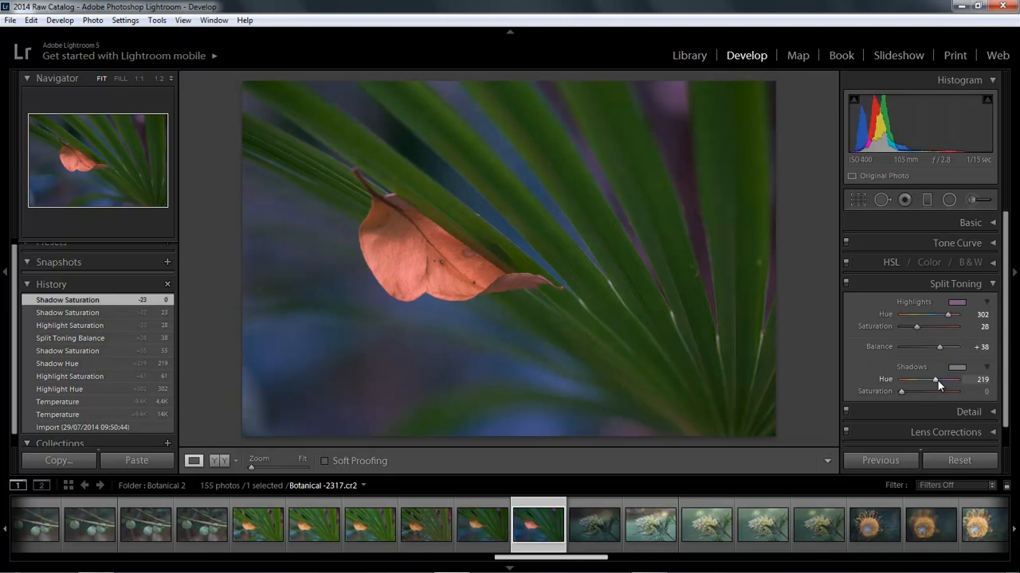
{"action": "double_click", "coordinate": [938, 379]}
{"action": "double_click", "coordinate": [940, 346]}
{"action": "double_click", "coordinate": [920, 328]}
{"action": "double_click", "coordinate": [949, 314]}
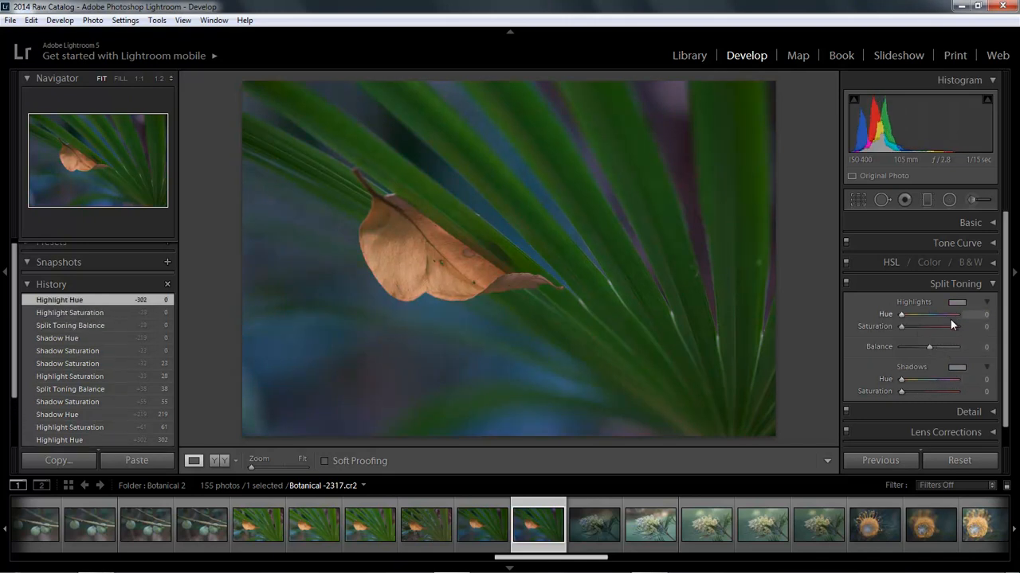
Step: In the Basic adjustments, set the temperature to 5793 and the exposure to +0.52
{"action": "left_click", "coordinate": [992, 284]}
{"action": "left_click", "coordinate": [993, 224]}
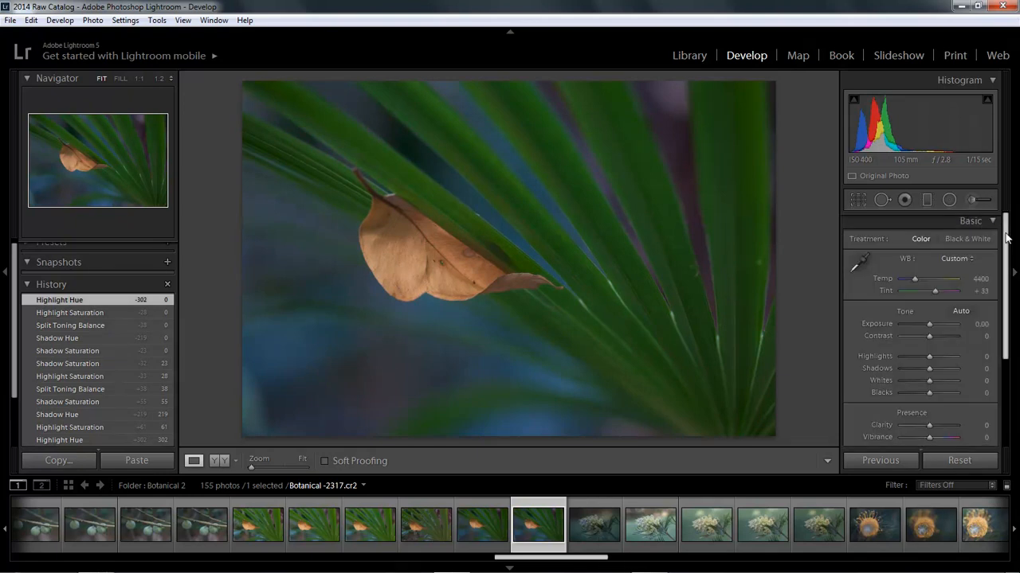
{"action": "left_click_drag", "start_coordinate": [913, 280], "coordinate": [919, 280]}
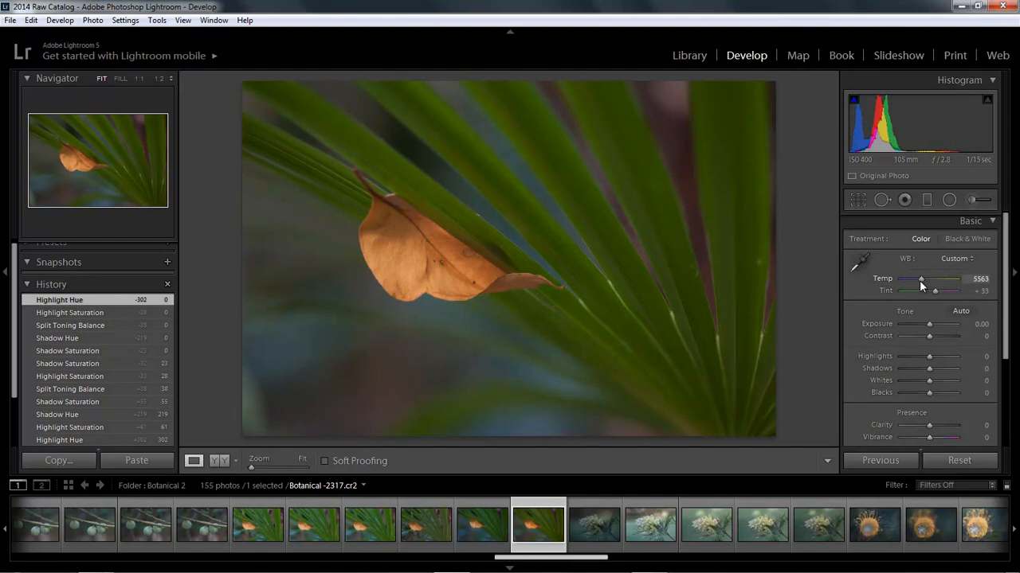
{"action": "left_click_drag", "start_coordinate": [919, 280], "coordinate": [922, 281]}
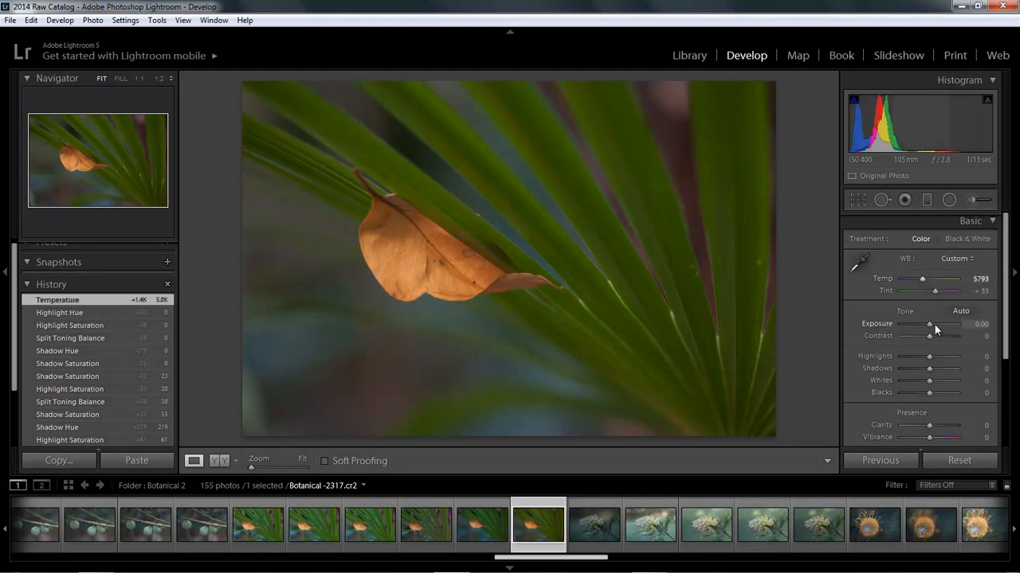
{"action": "left_click_drag", "start_coordinate": [930, 325], "coordinate": [933, 323]}
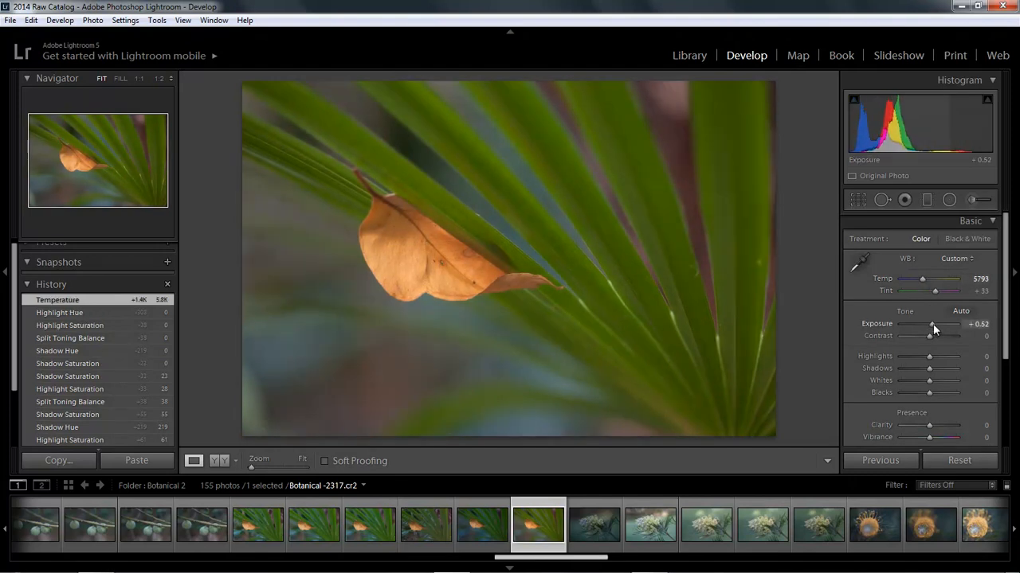
Step: Set clarity to +61 and vibrance to +29, and lower the blacks to -100
{"action": "mouse_move", "coordinate": [929, 425]}
{"action": "left_mouse_down"}
{"action": "mouse_move", "coordinate": [946, 426]}
{"action": "mouse_move", "coordinate": [936, 442]}
{"action": "left_mouse_up"}
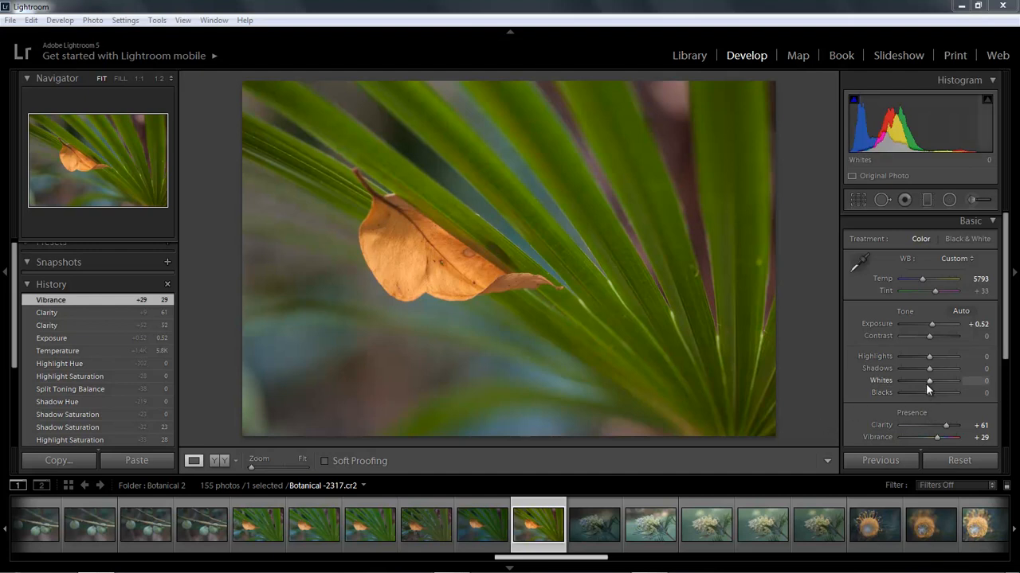
{"action": "left_click_drag", "start_coordinate": [928, 396], "coordinate": [863, 402]}
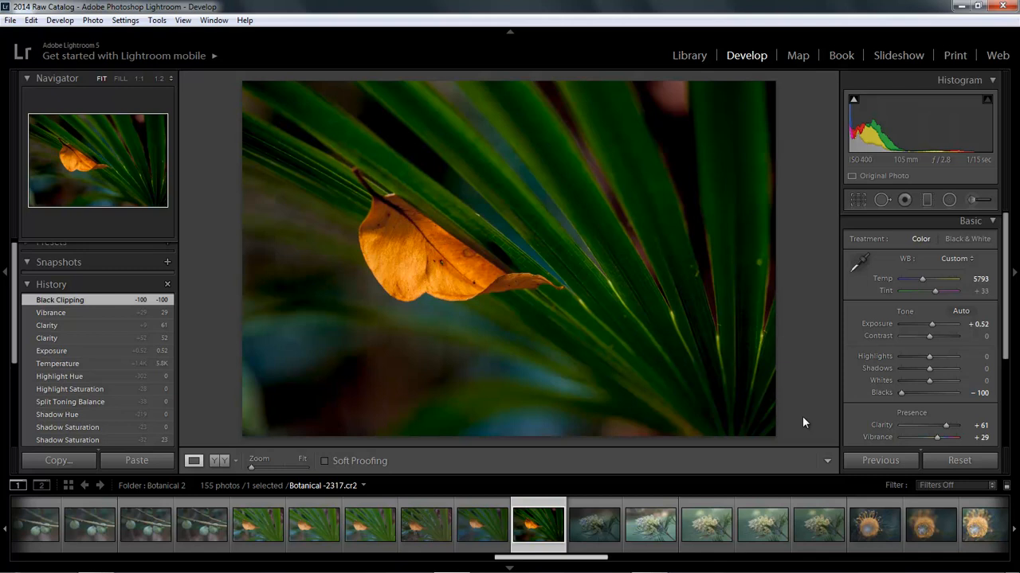
Step: Undo the blacks, vibrance, clarity, exposure and temperature edits, plus the resets of highlight hue and highlight saturation
{"action": "key", "text": "ctrl+z"}
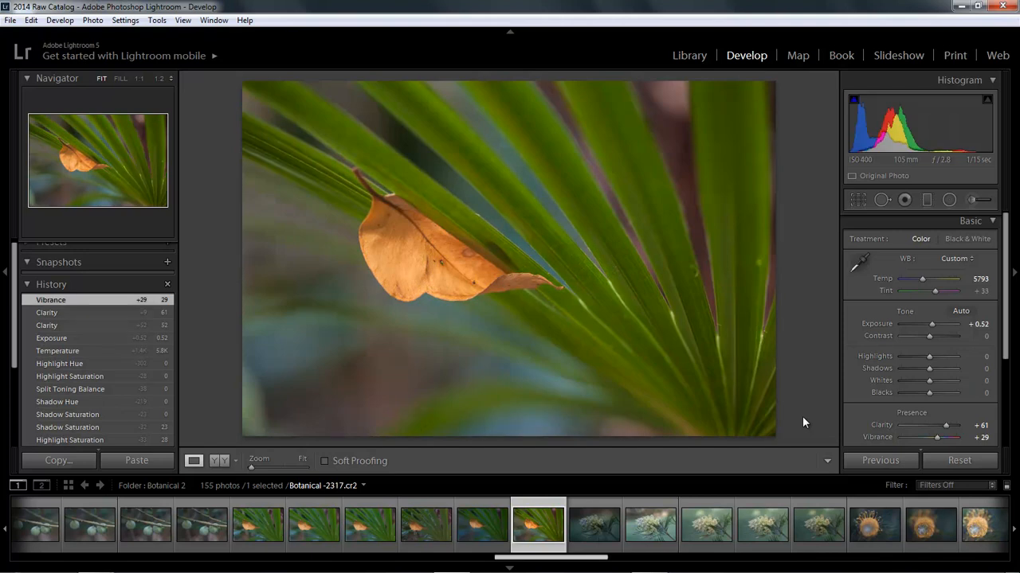
{"action": "key", "text": "ctrl+z"}
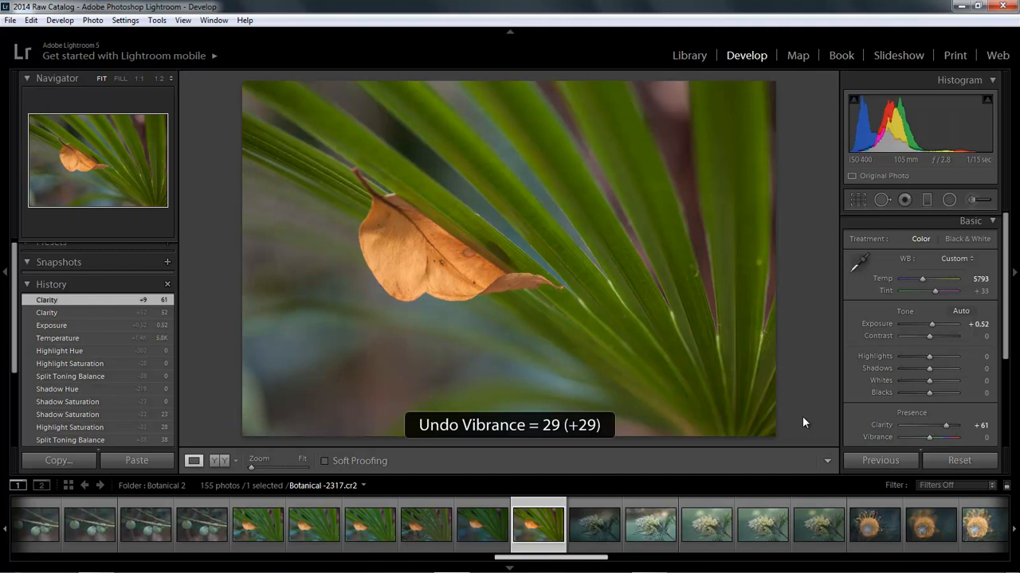
{"action": "key", "text": "ctrl+z"}
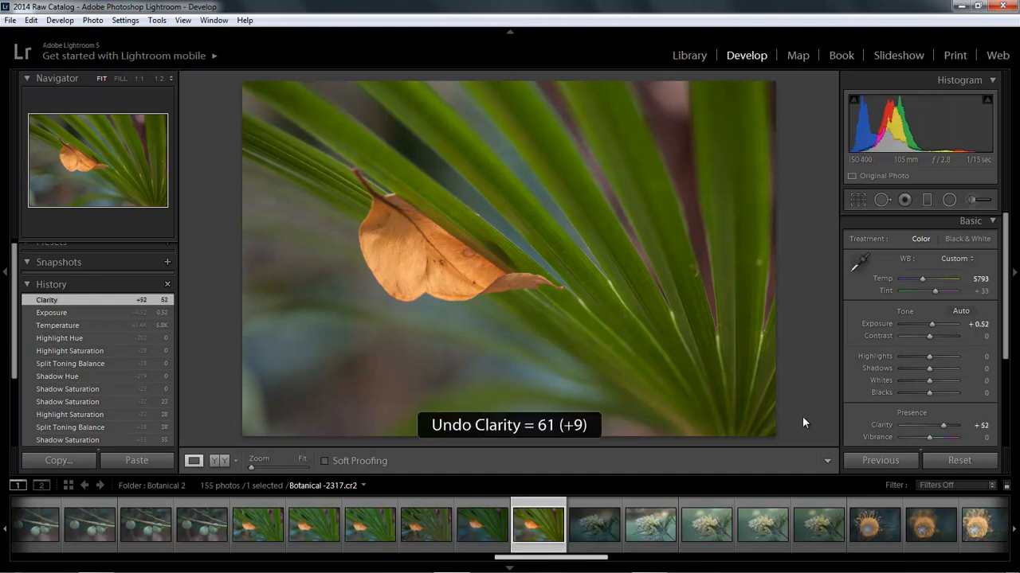
{"action": "key", "text": "ctrl+z"}
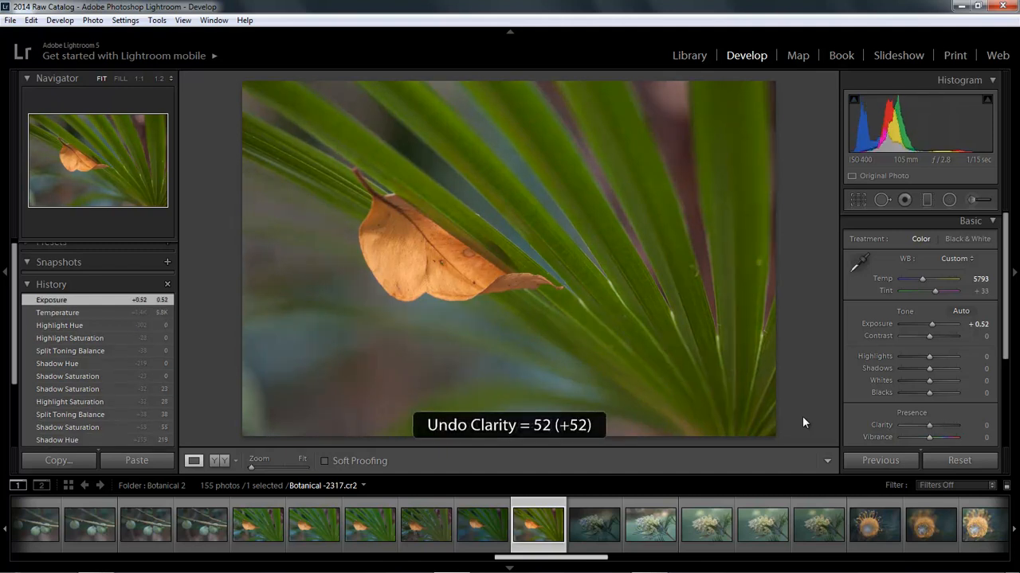
{"action": "key", "text": "ctrl+z"}
{"action": "key", "text": "ctrl+z"}
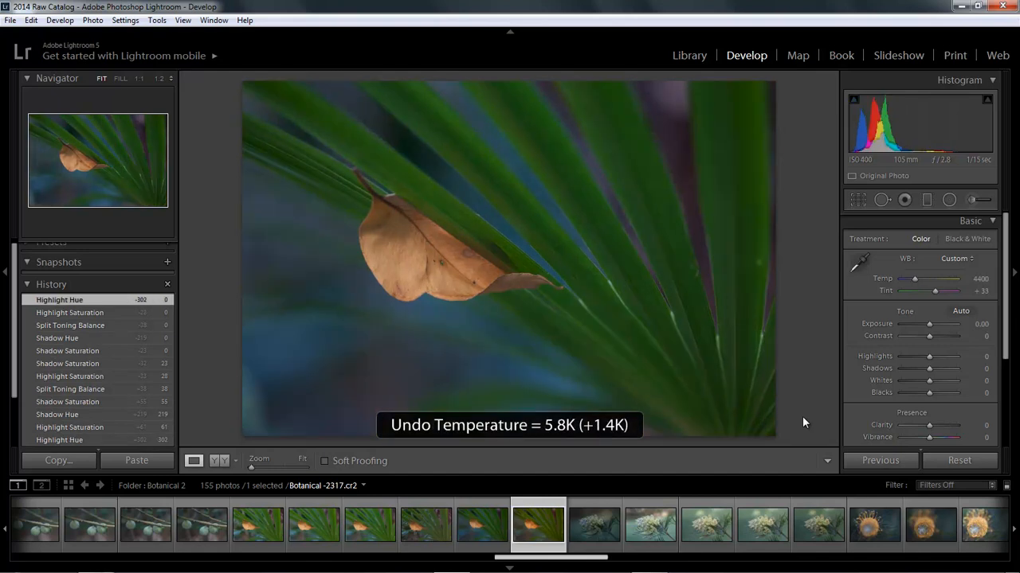
{"action": "key", "text": "ctrl+z"}
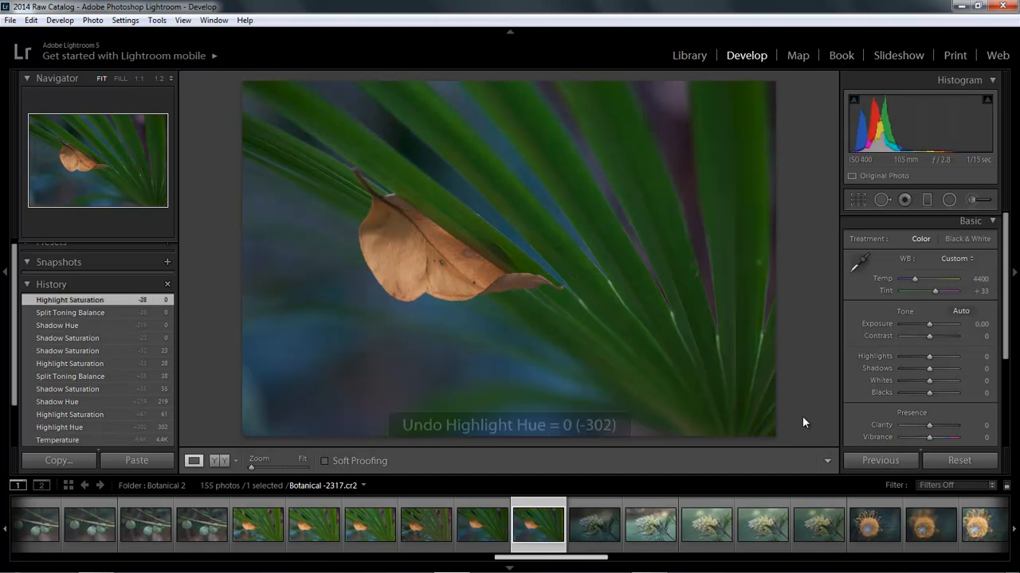
{"action": "key", "text": "ctrl+z"}
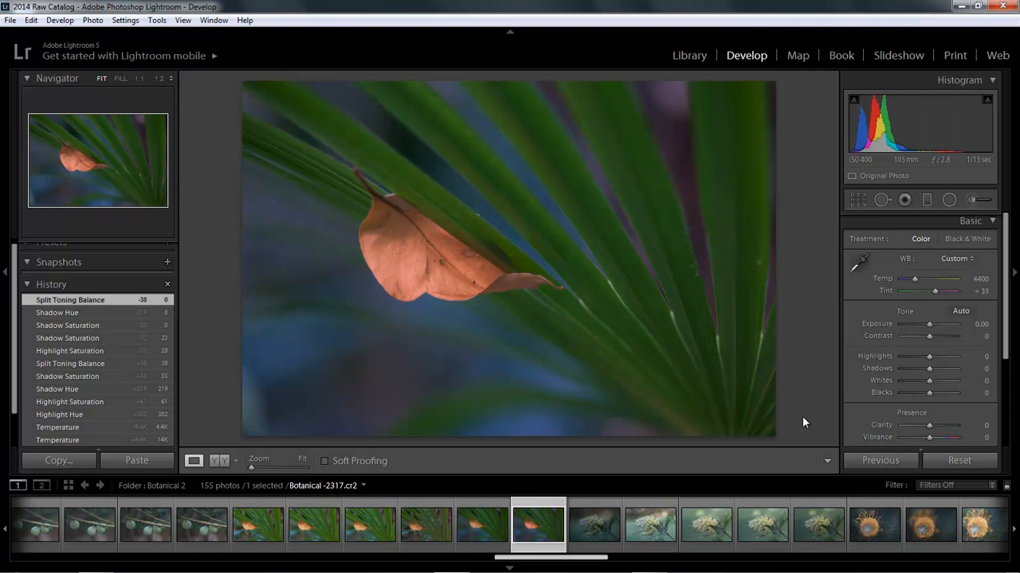
Step: Hide all panels around the photo and bring back only the one with the develop adjustments
{"action": "key", "text": "shift"}
{"action": "key", "text": "shift+Tab"}
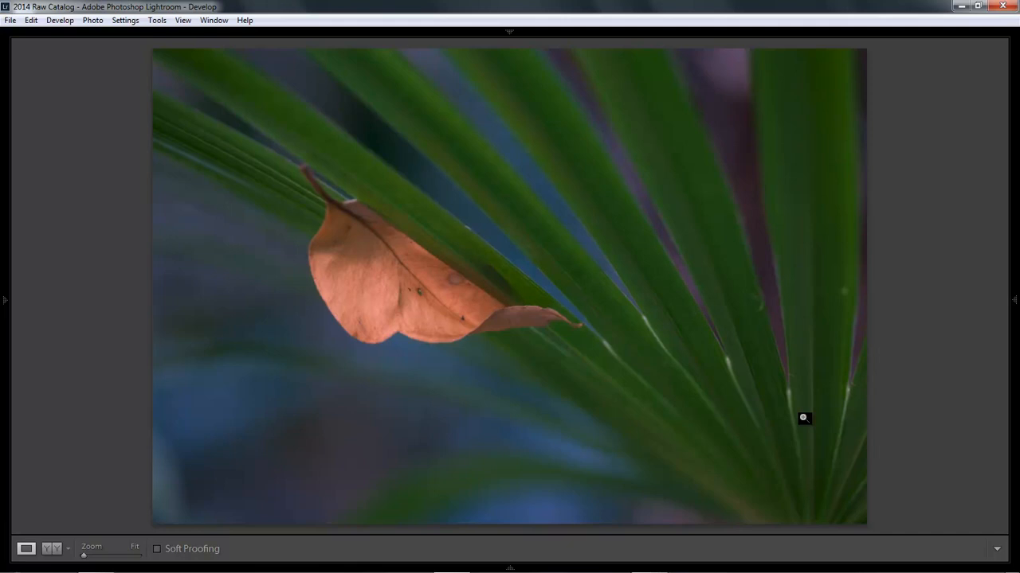
{"action": "key", "text": "F8"}
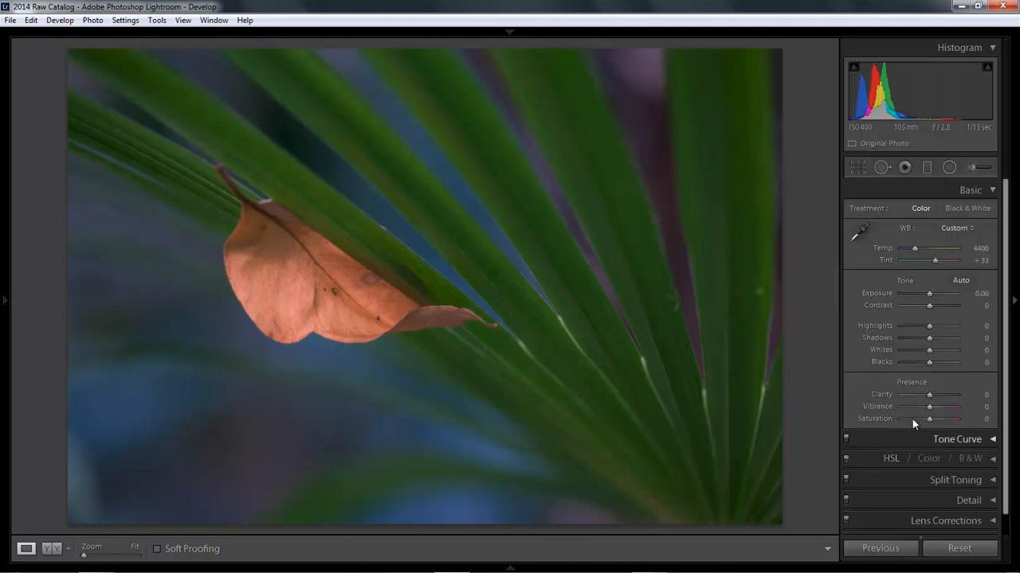
Step: Try a white balance temperature of 22414 and undo it
{"action": "left_click_drag", "start_coordinate": [914, 247], "coordinate": [949, 248]}
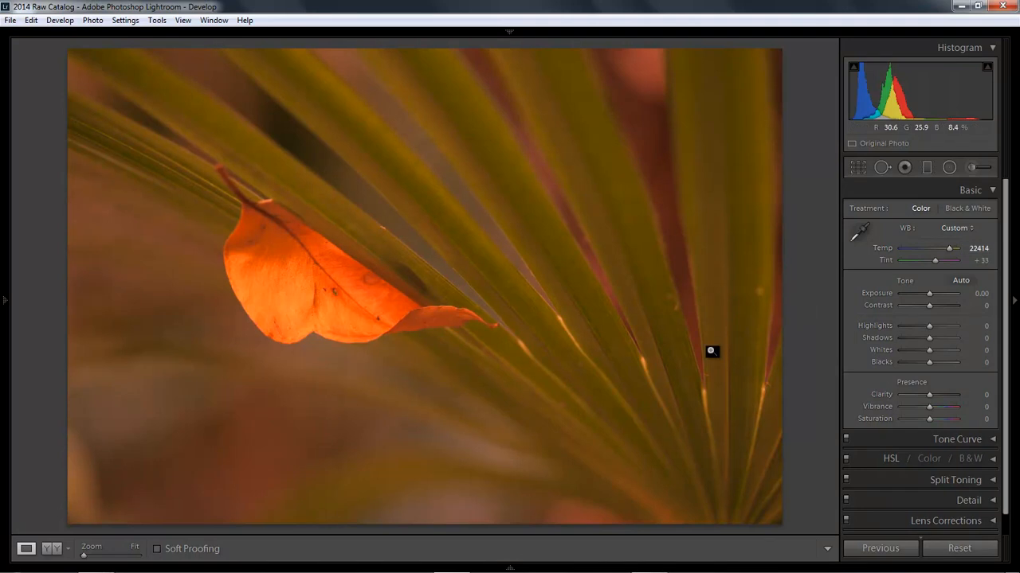
{"action": "key", "text": "ctrl+z"}
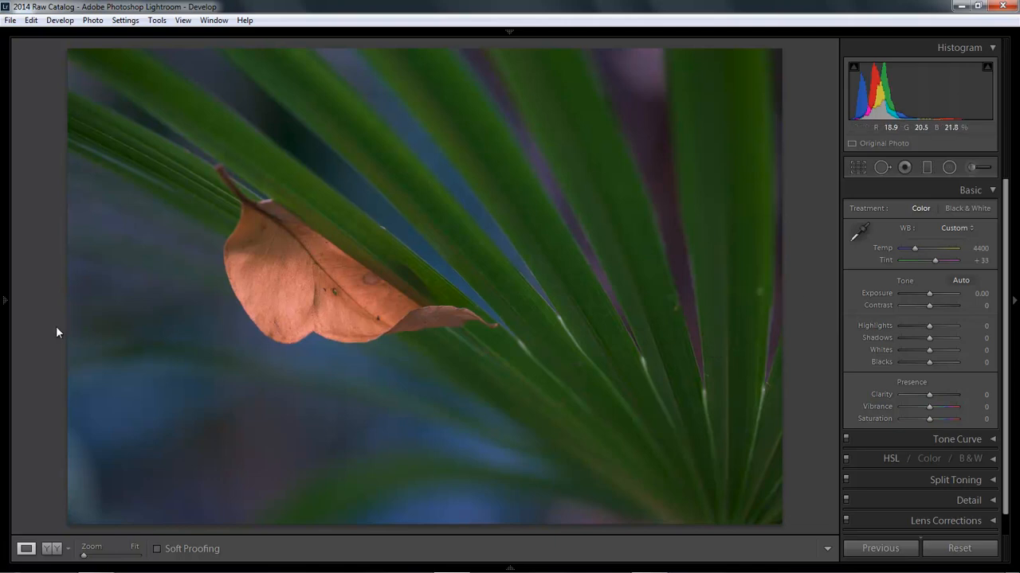
Step: Bring the edit history back into view with the Navigator collapsed, and set the white balance temperature to 5793
{"action": "left_click", "coordinate": [5, 303]}
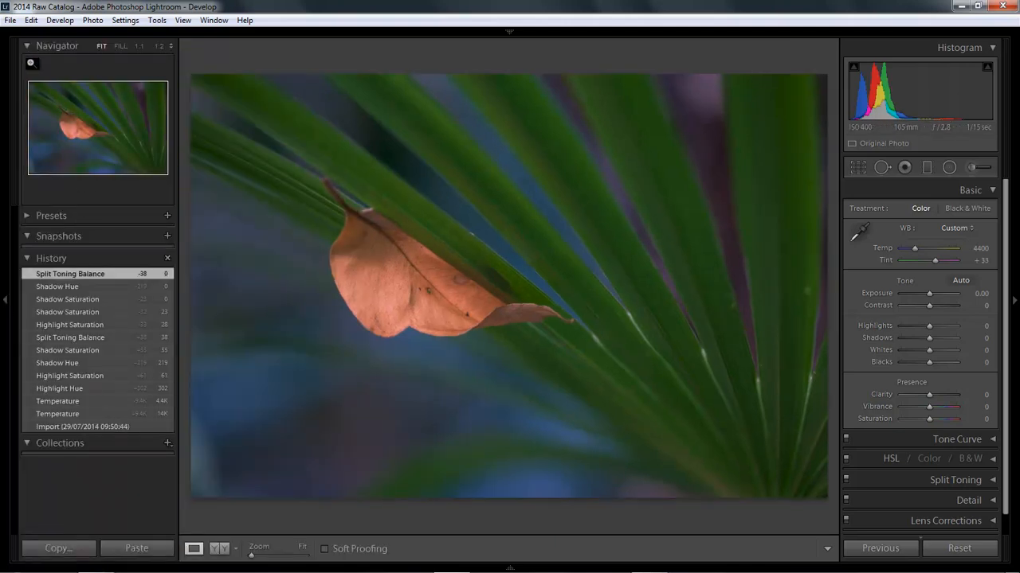
{"action": "left_click", "coordinate": [27, 45]}
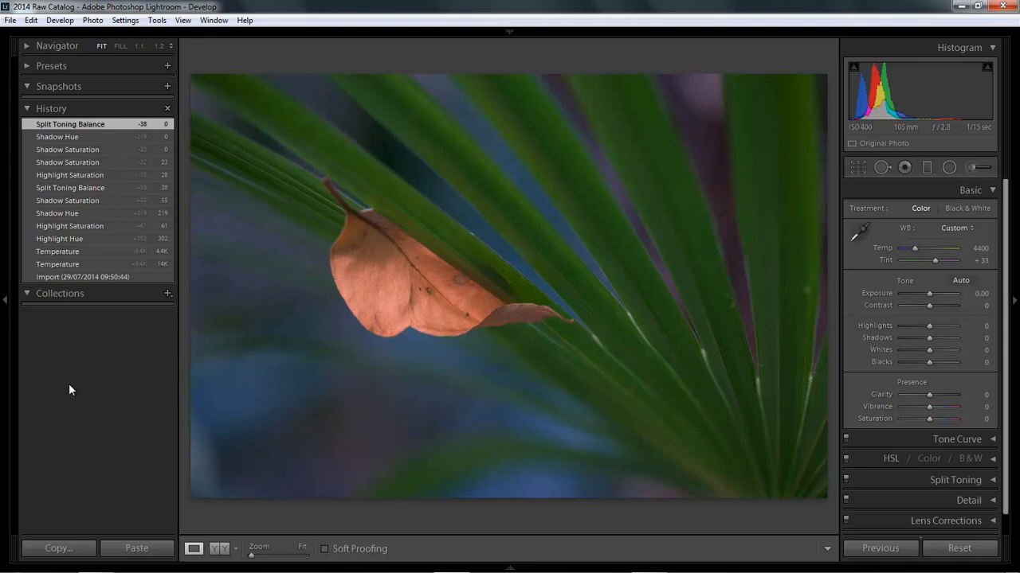
{"action": "left_click_drag", "start_coordinate": [916, 251], "coordinate": [921, 249]}
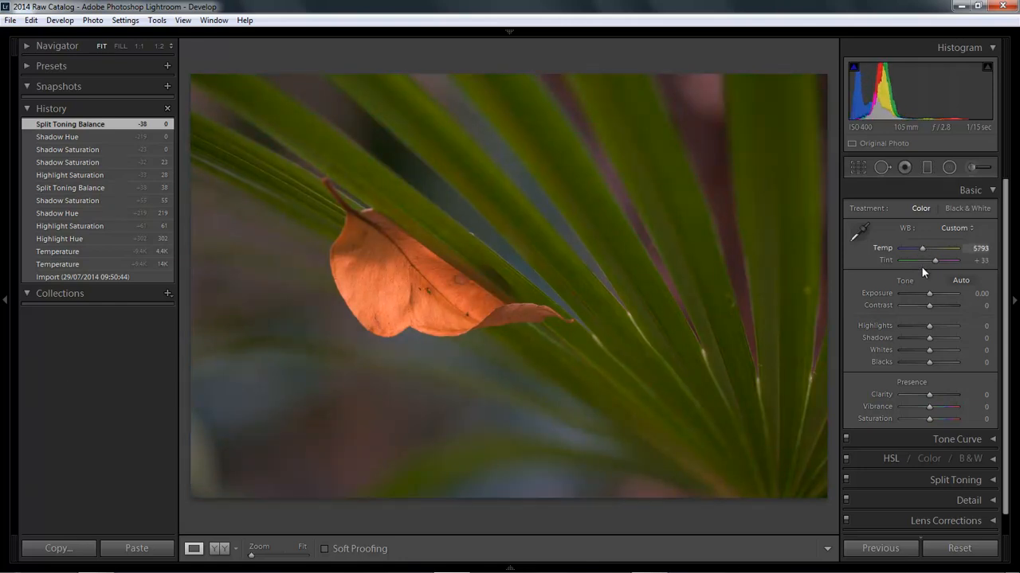
Step: Raise the photo's clarity to +59 and its vibrance to +52
{"action": "left_click", "coordinate": [946, 402]}
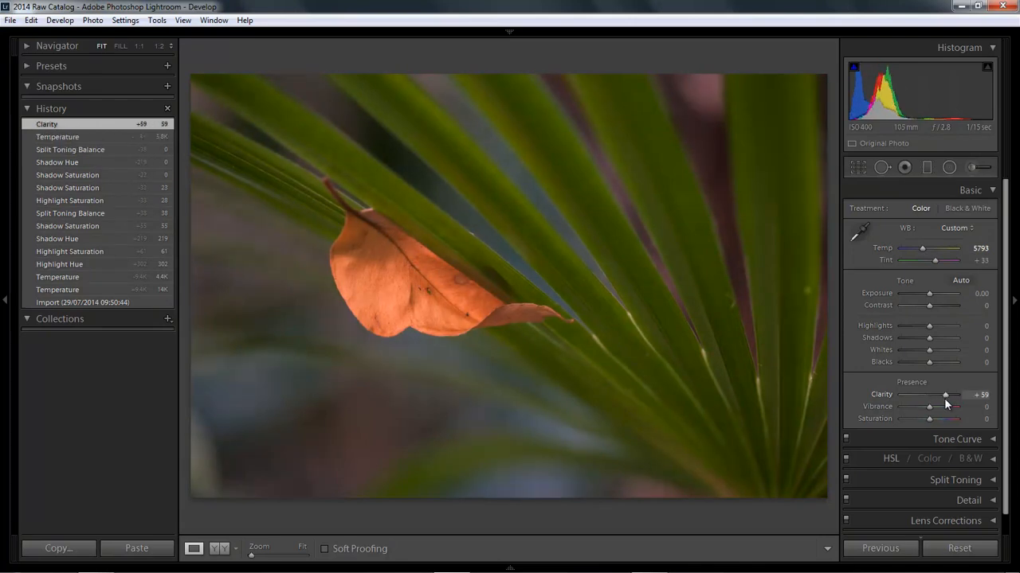
{"action": "left_click", "coordinate": [943, 408]}
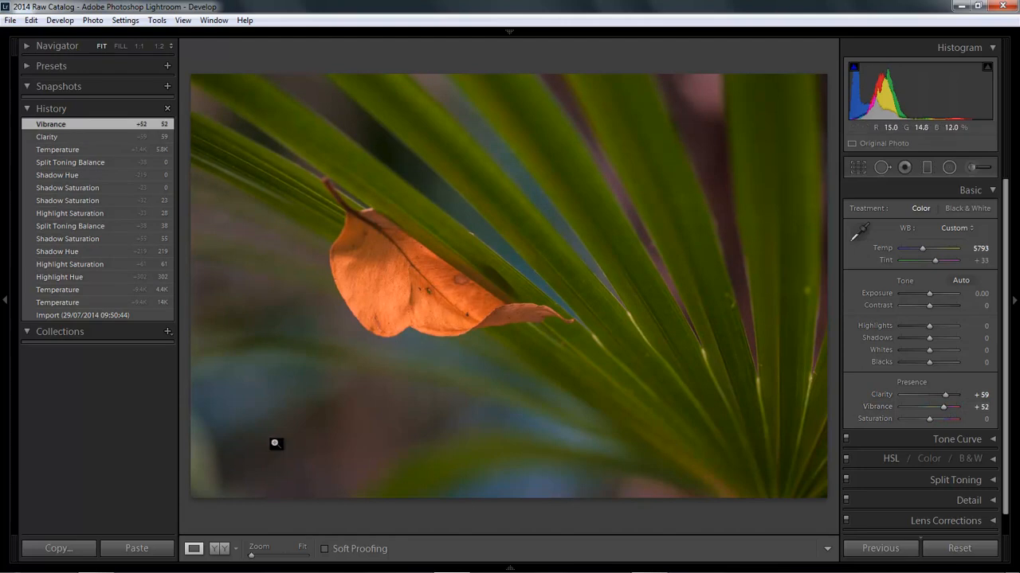
Step: Add a graduated filter running straight down from the photo's upper edge to about the leaf's lower part, and close the filter tool
{"action": "left_click", "coordinate": [925, 169]}
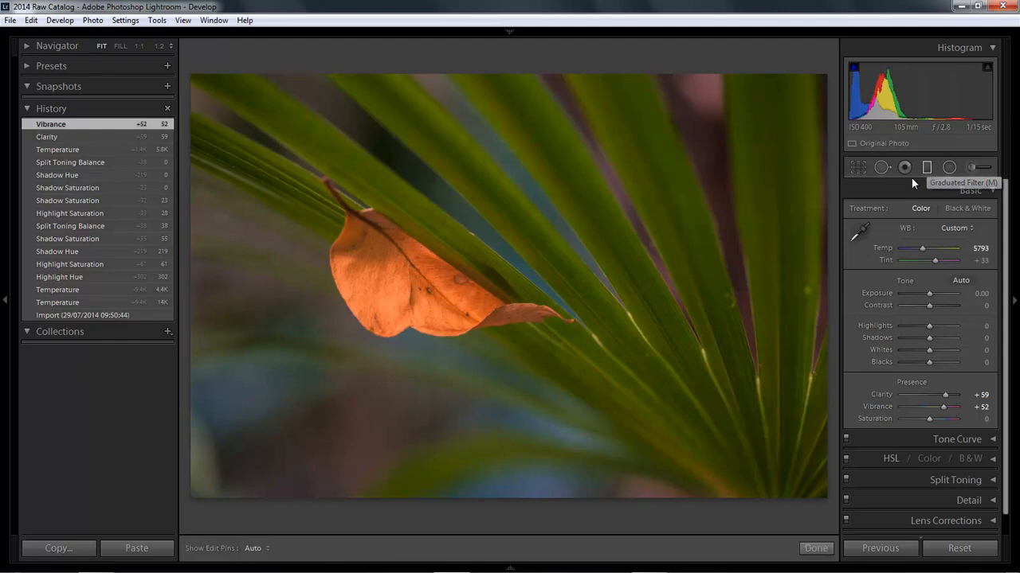
{"action": "left_click_drag", "start_coordinate": [498, 72], "coordinate": [494, 317]}
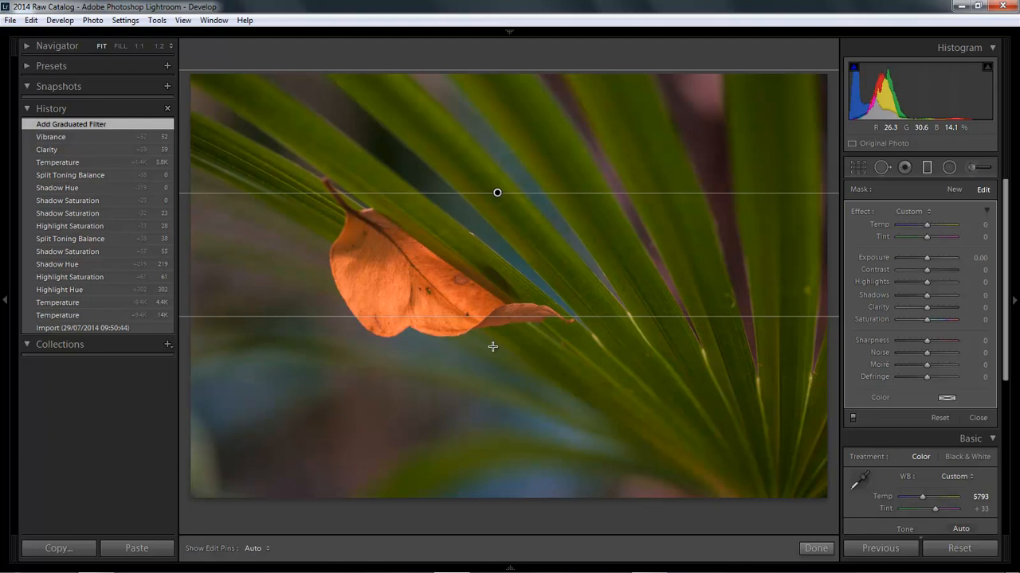
{"action": "left_click", "coordinate": [927, 166]}
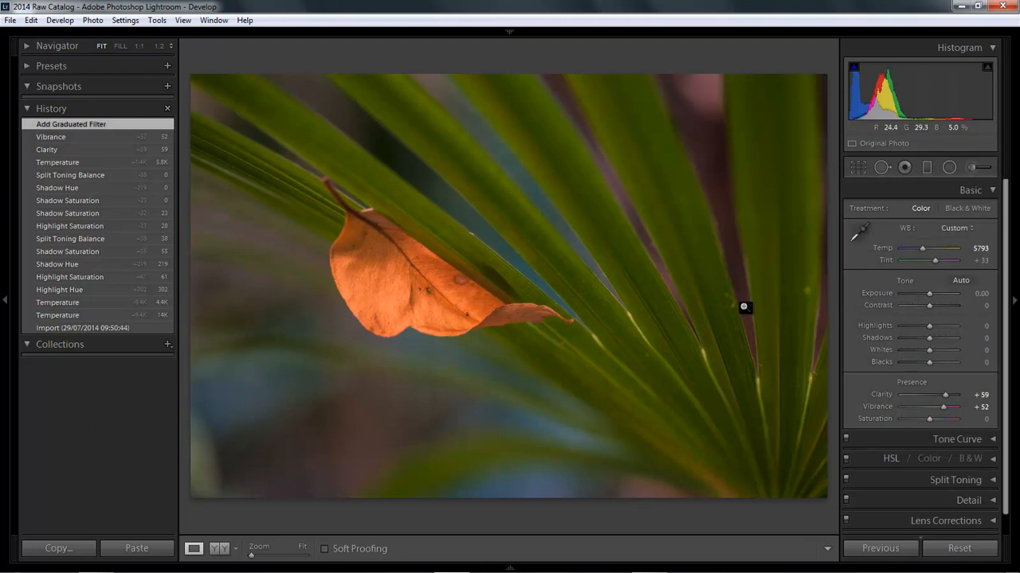
Step: Raise the vibrance to +95 and clear the photo's entire edit history
{"action": "left_click_drag", "start_coordinate": [944, 406], "coordinate": [956, 407]}
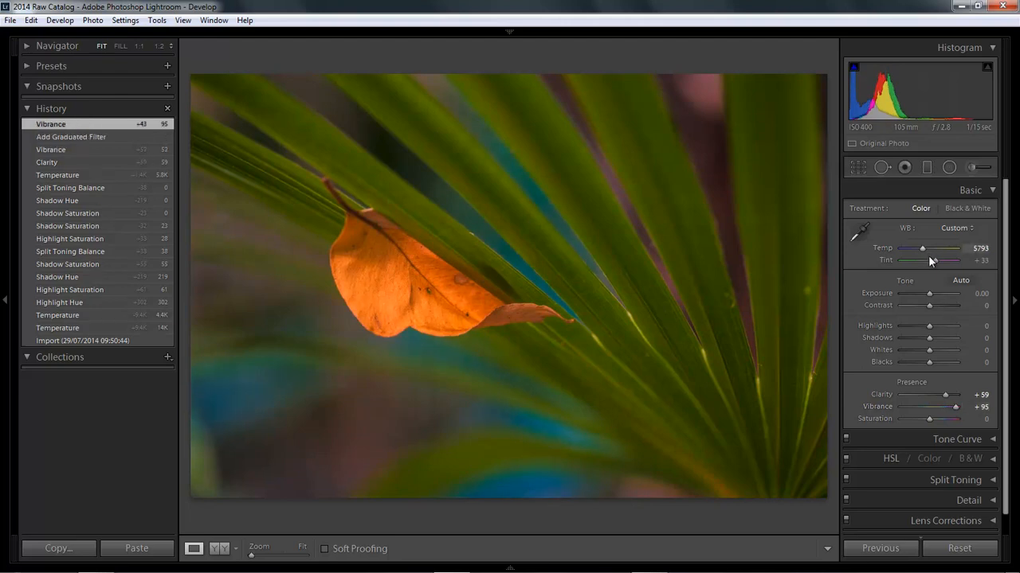
{"action": "left_click", "coordinate": [166, 109]}
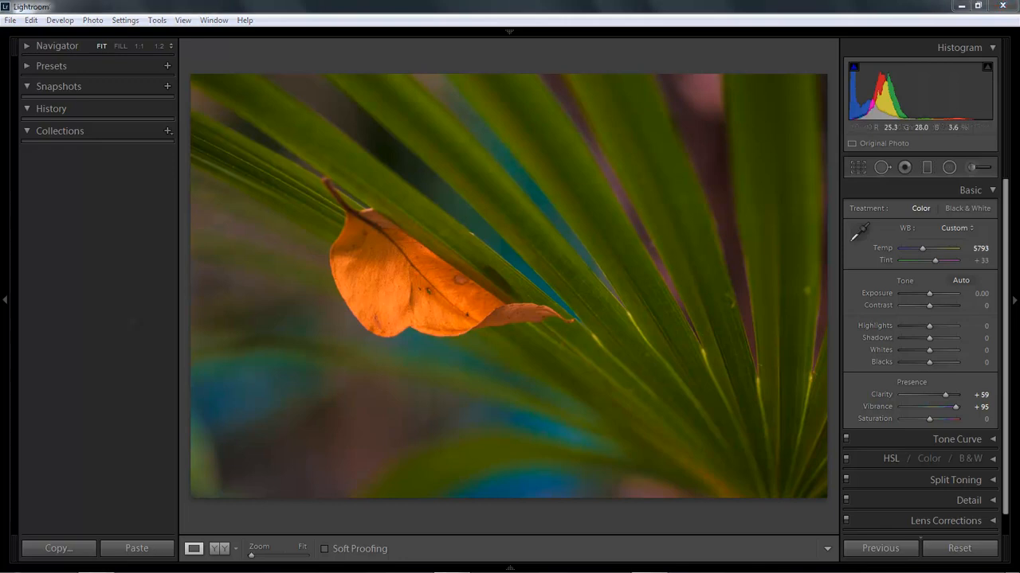
Step: Set temperature 4400, contrast +17, highlights -26, shadows +20, whites -31 and blacks +29, and heal a spot in the background below the leaf
{"action": "left_click_drag", "start_coordinate": [923, 248], "coordinate": [915, 249]}
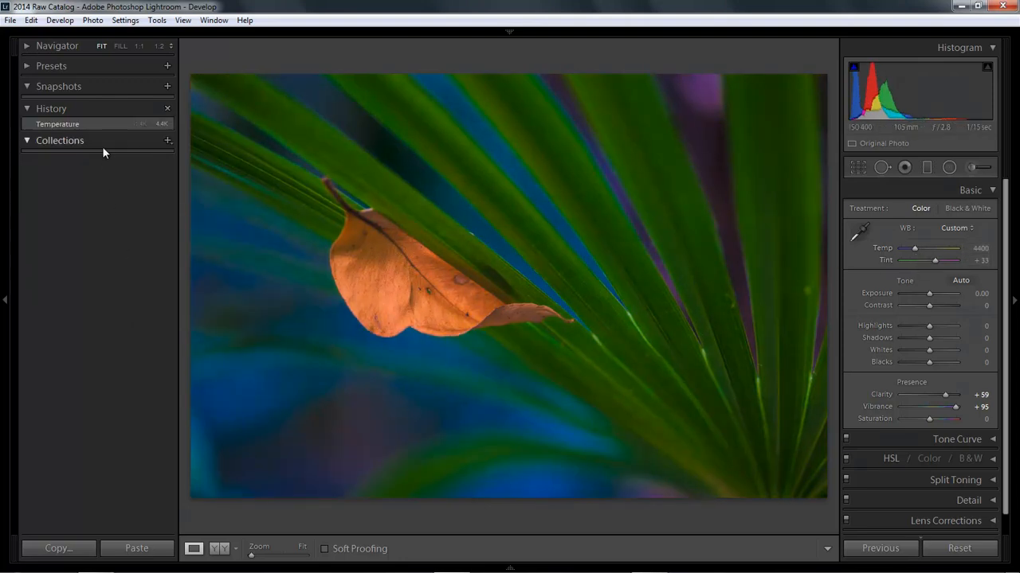
{"action": "left_click_drag", "start_coordinate": [928, 305], "coordinate": [934, 360]}
{"action": "left_click", "coordinate": [881, 167]}
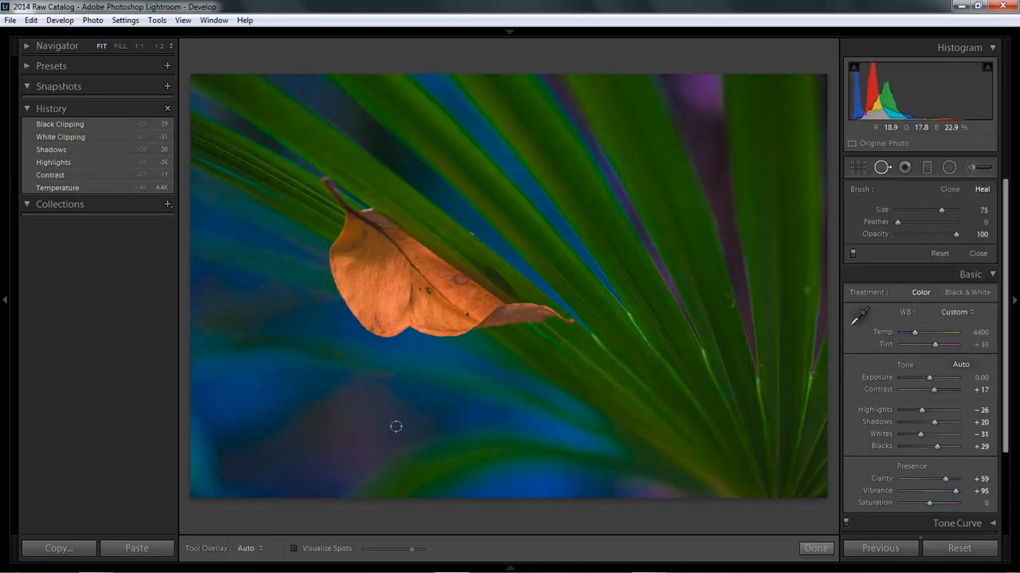
{"action": "left_click", "coordinate": [308, 412]}
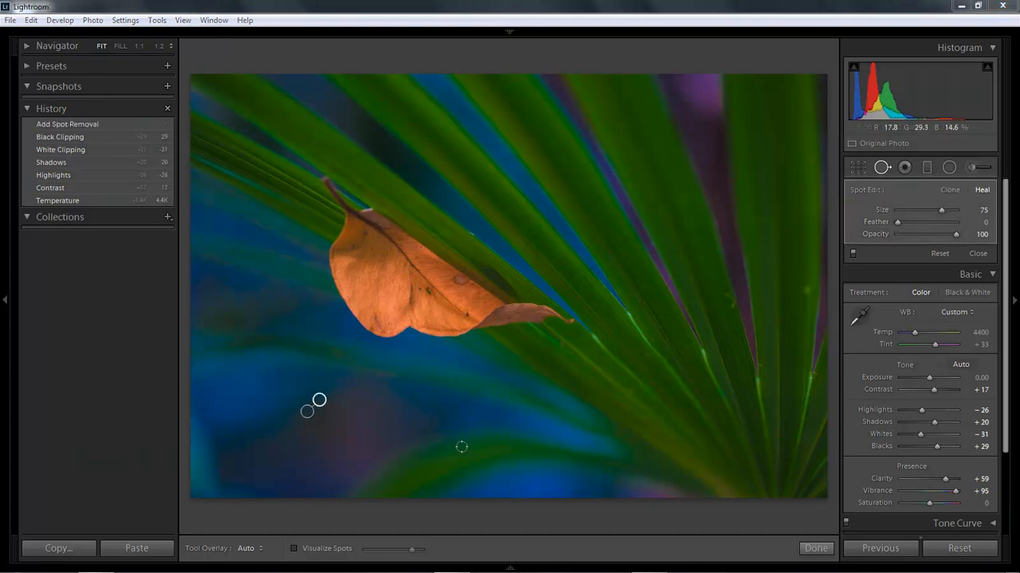
Step: Clear the whole edit history again, reset all of the photo's develop settings, and close the Spot Removal tool
{"action": "left_click", "coordinate": [167, 110]}
{"action": "left_click", "coordinate": [318, 400]}
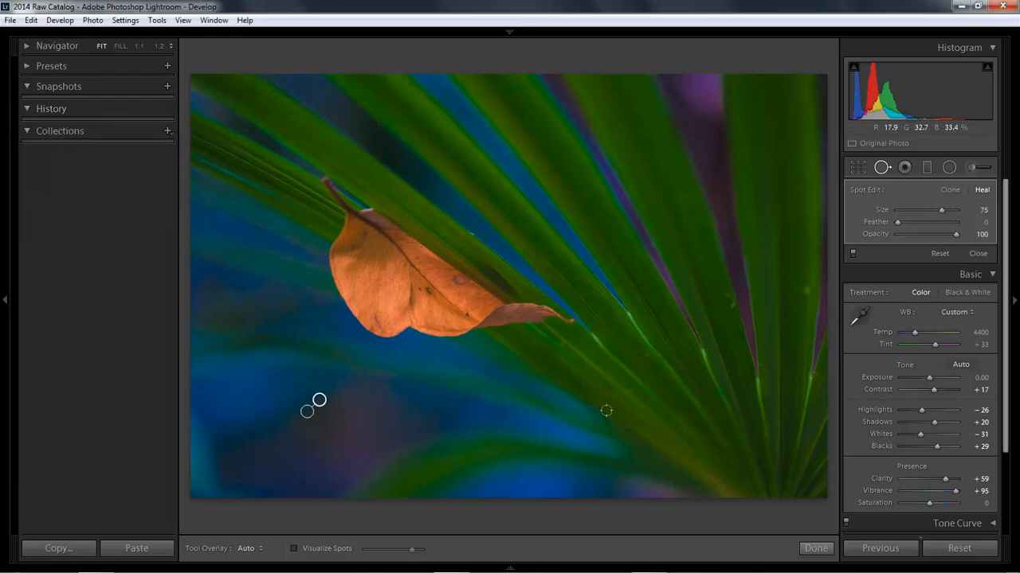
{"action": "left_click", "coordinate": [957, 551]}
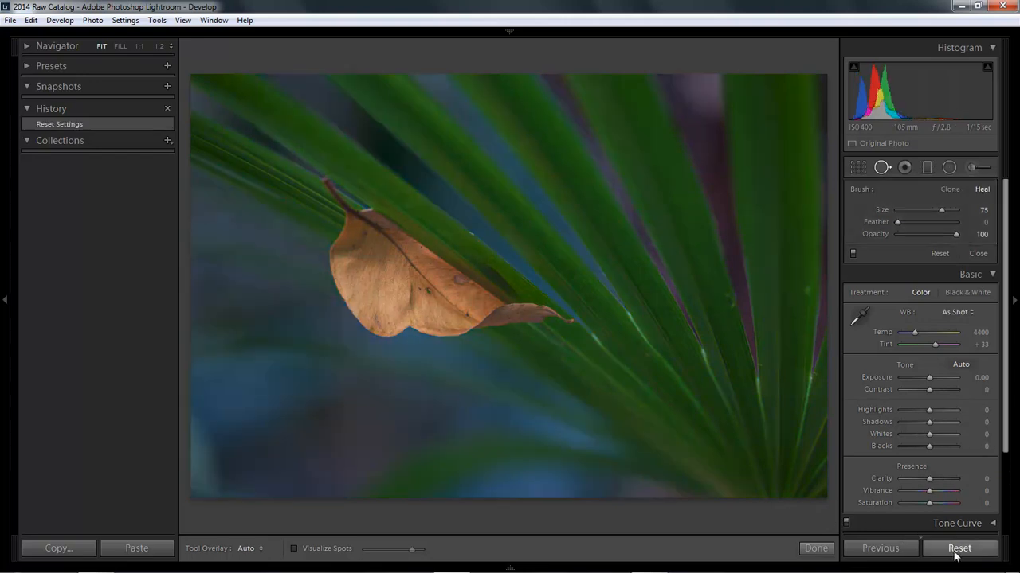
{"action": "left_click", "coordinate": [813, 548]}
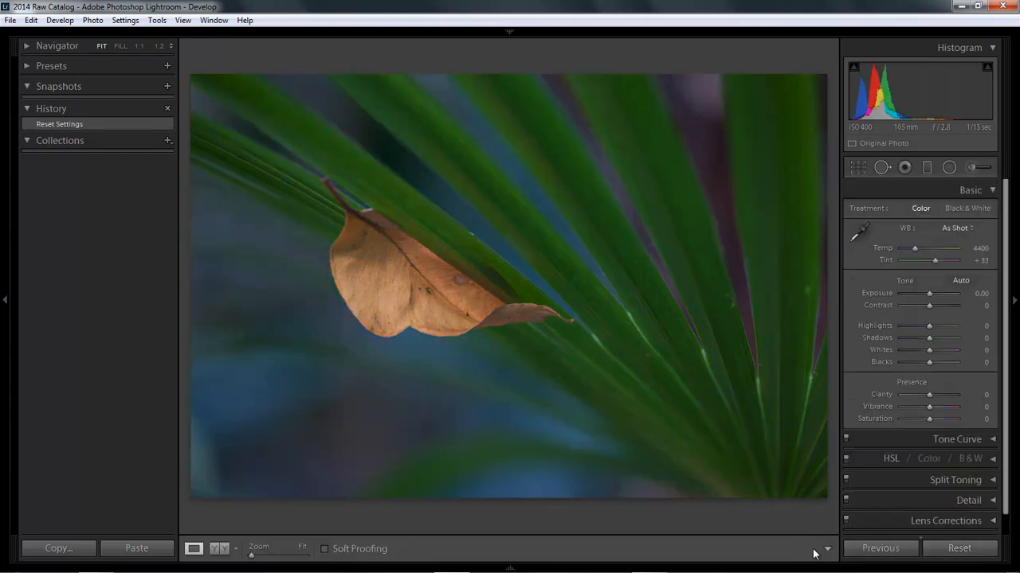